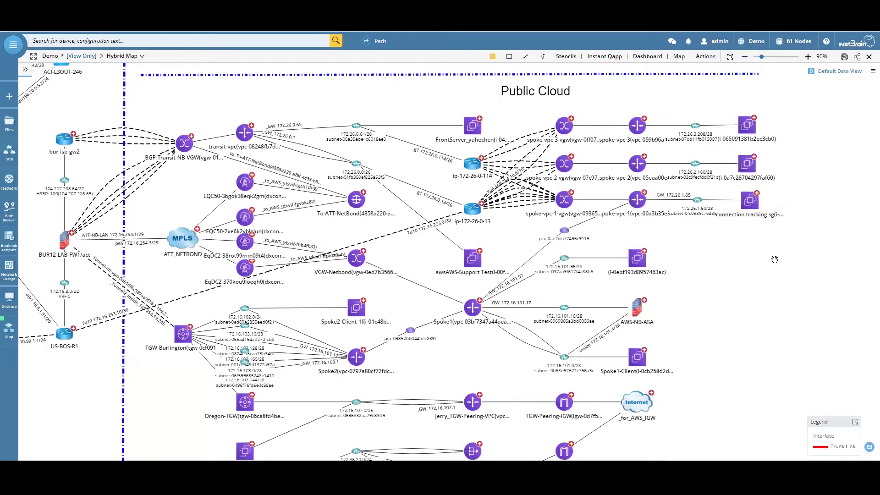
pyautogui.scroll(-1, 720, 342)
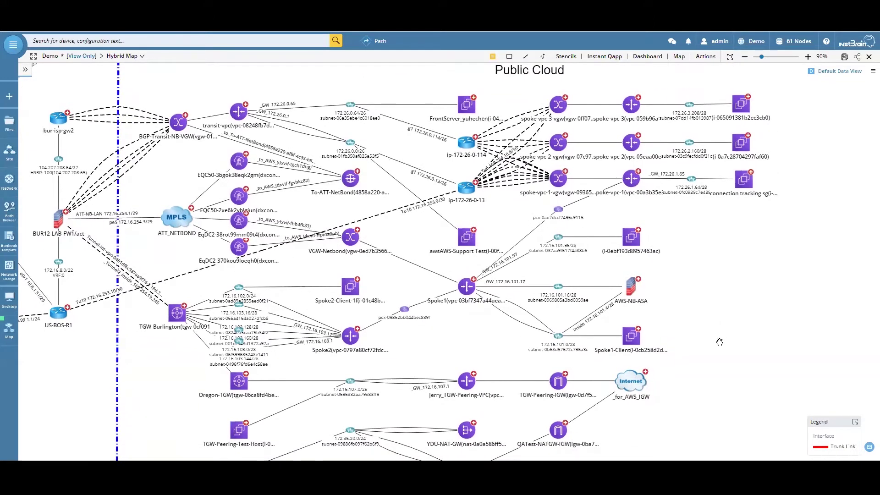
# Pan across the hybrid map to inspect the spoke VPC routers, Public Cloud header and MPLS area.
pyautogui.moveTo(720, 342); pyautogui.dragTo(805, 343)
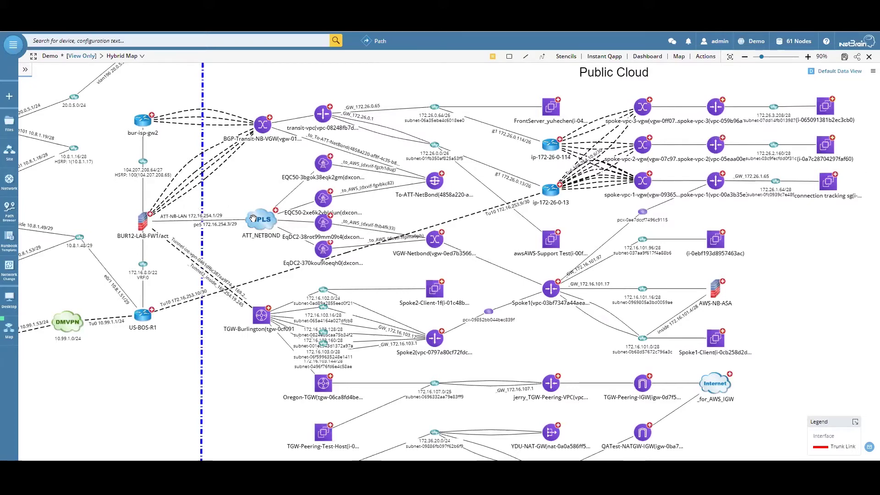
pyautogui.scroll(2, 219, 208)
pyautogui.scroll(2, 283, 244)
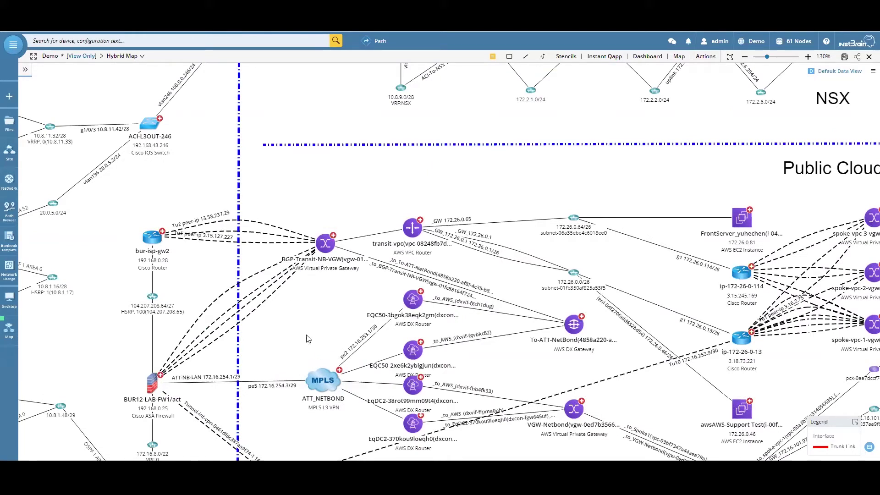
pyautogui.moveTo(315, 305); pyautogui.dragTo(324, 226)
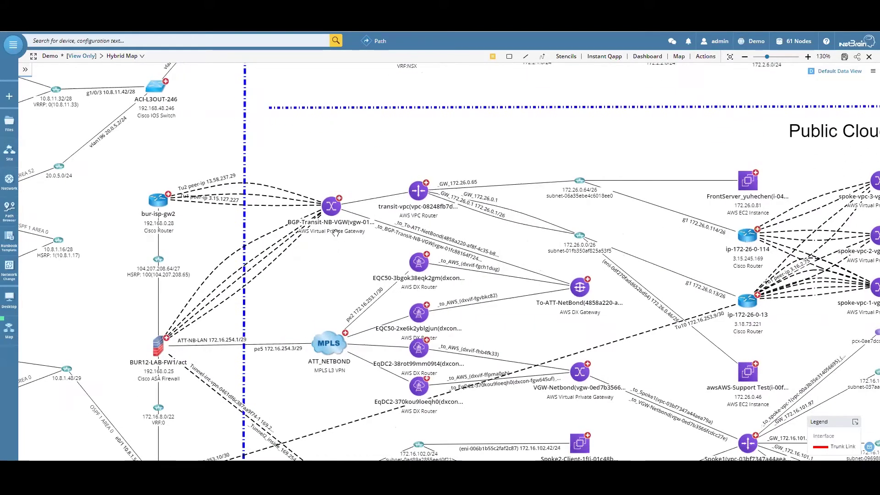
pyautogui.moveTo(335, 168); pyautogui.dragTo(335, 87)
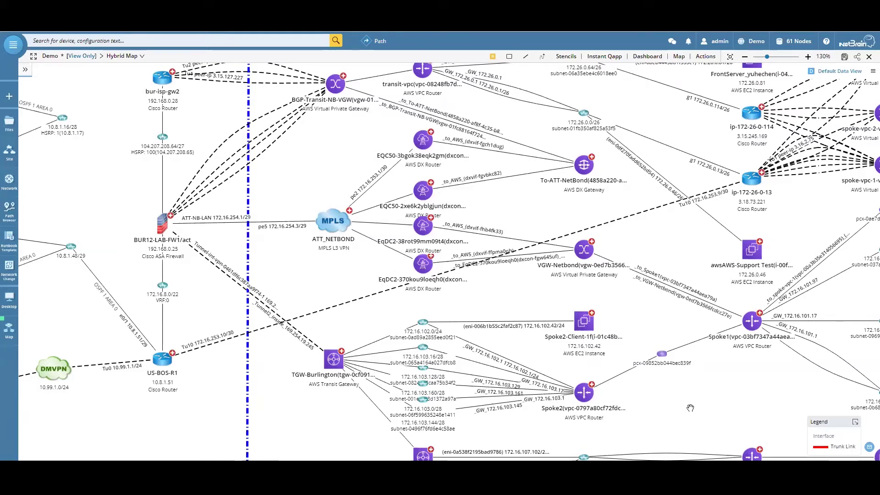
pyautogui.moveTo(700, 393)
pyautogui.mouseDown()
pyautogui.moveTo(652, 314)
pyautogui.moveTo(551, 266)
pyautogui.mouseUp()
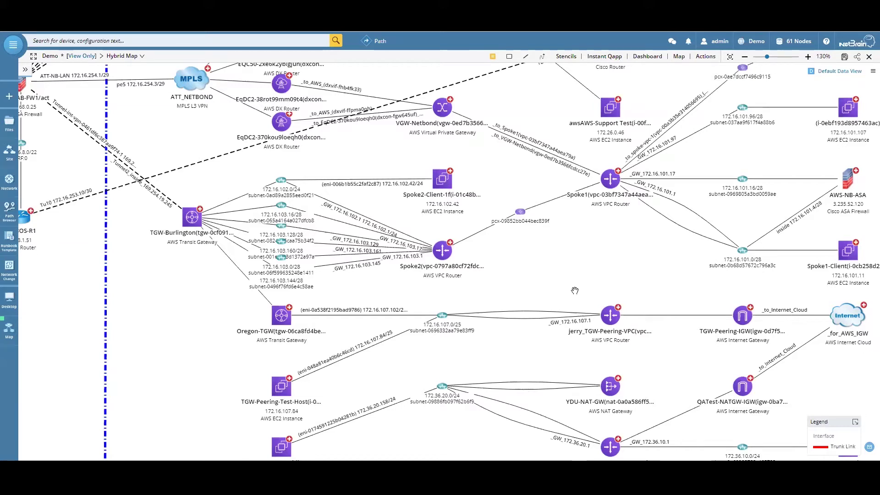
pyautogui.moveTo(843, 376); pyautogui.dragTo(753, 362)
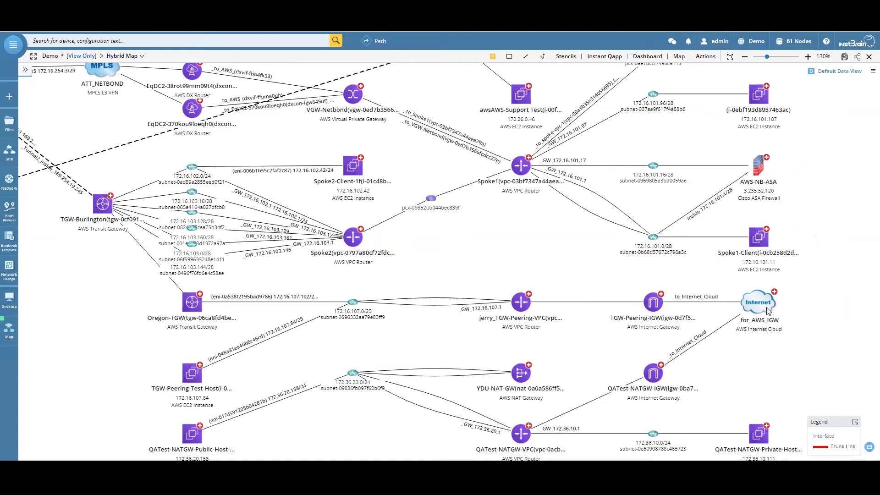
pyautogui.moveTo(820, 204)
pyautogui.mouseDown()
pyautogui.moveTo(818, 314)
pyautogui.moveTo(837, 370)
pyautogui.mouseUp()
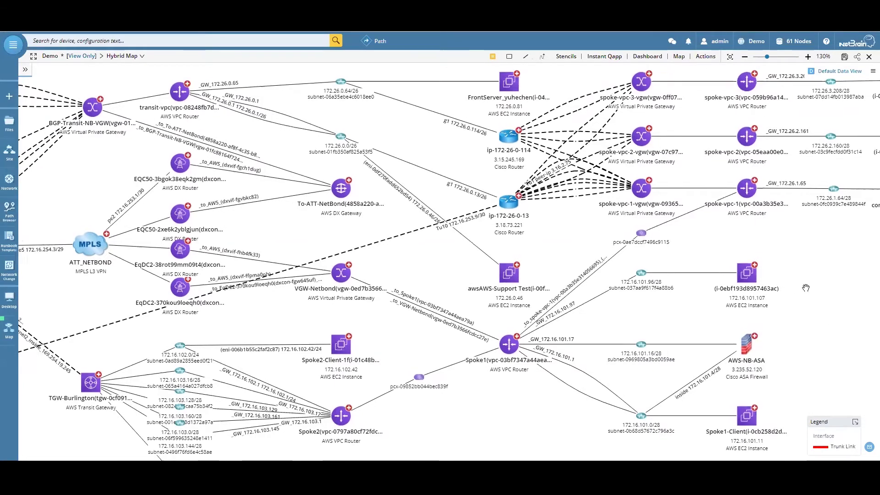
pyautogui.moveTo(837, 299); pyautogui.dragTo(755, 299)
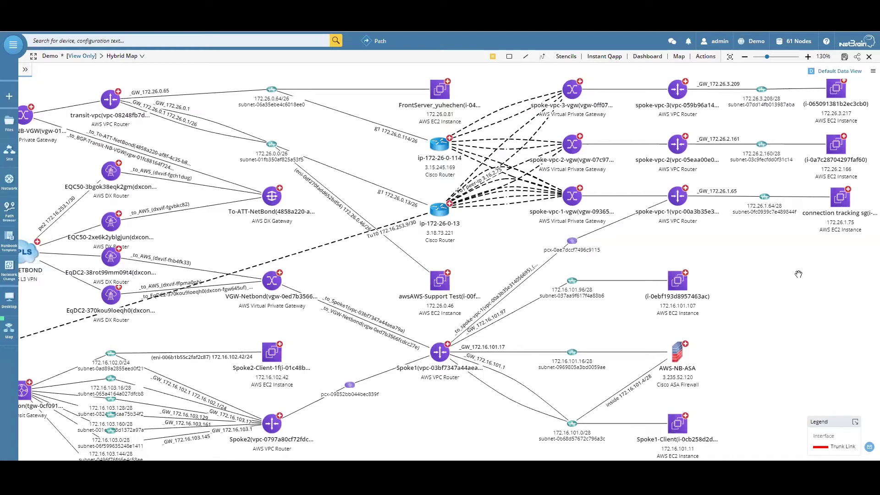
pyautogui.scroll(-1, 798, 273)
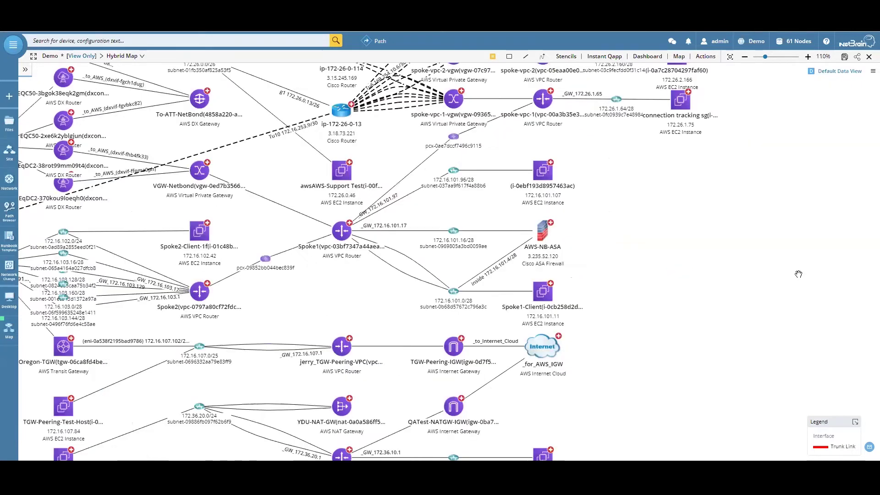
pyautogui.scroll(-1, 781, 286)
pyautogui.moveTo(780, 286); pyautogui.dragTo(816, 373)
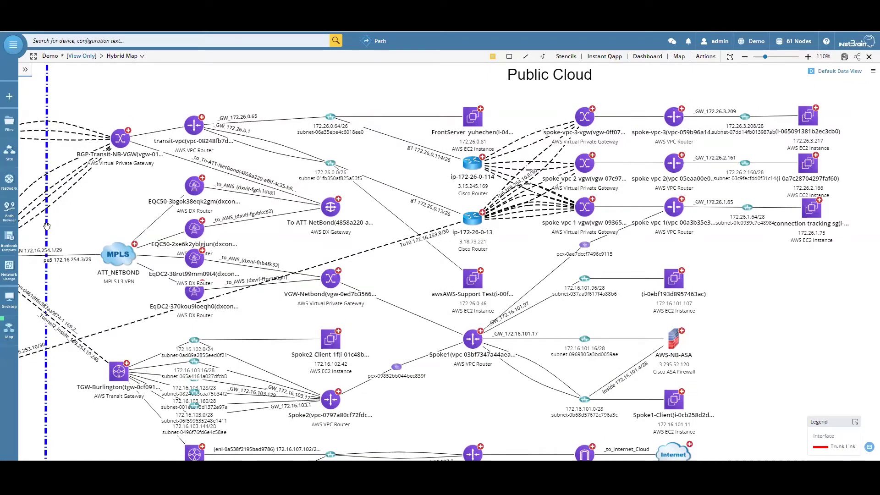
# Switch the network inventory category to AWS.
pyautogui.click(8, 184)
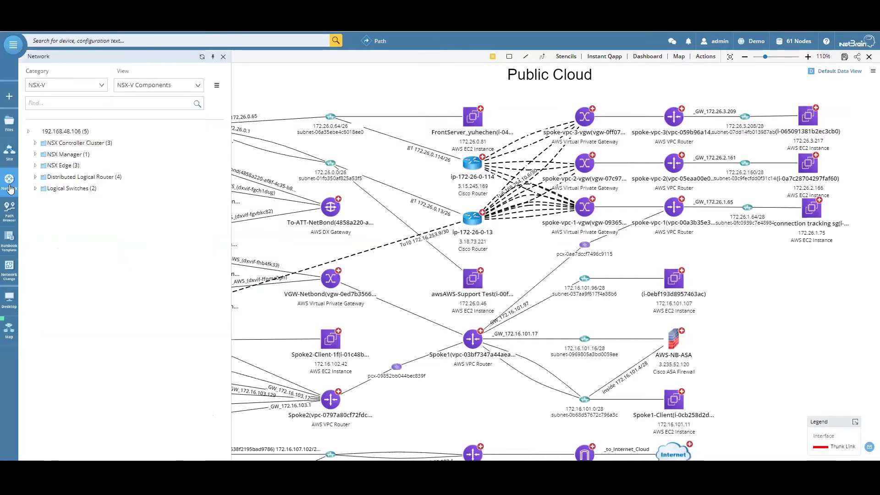
pyautogui.click(101, 86)
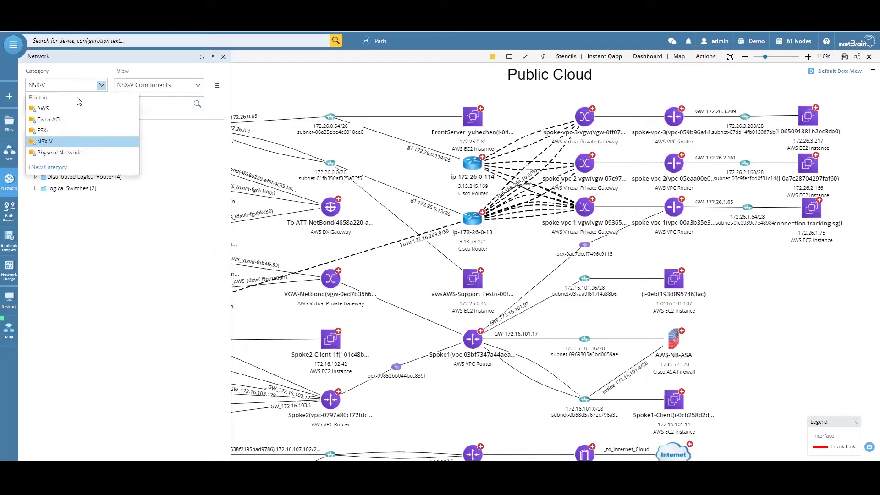
pyautogui.click(62, 111)
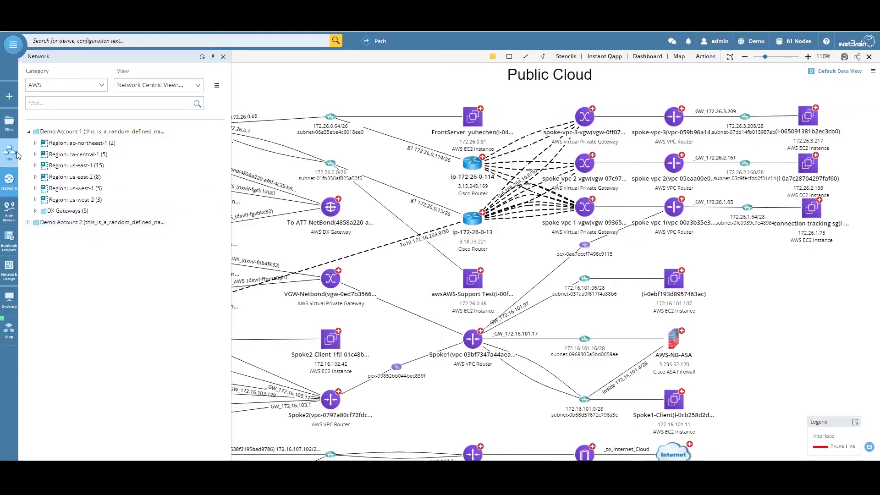
# Expand the ap-northeast-1, ca-central-1 and us-east-1 regions and open spoke-vpc-1's device details.
pyautogui.click(35, 143)
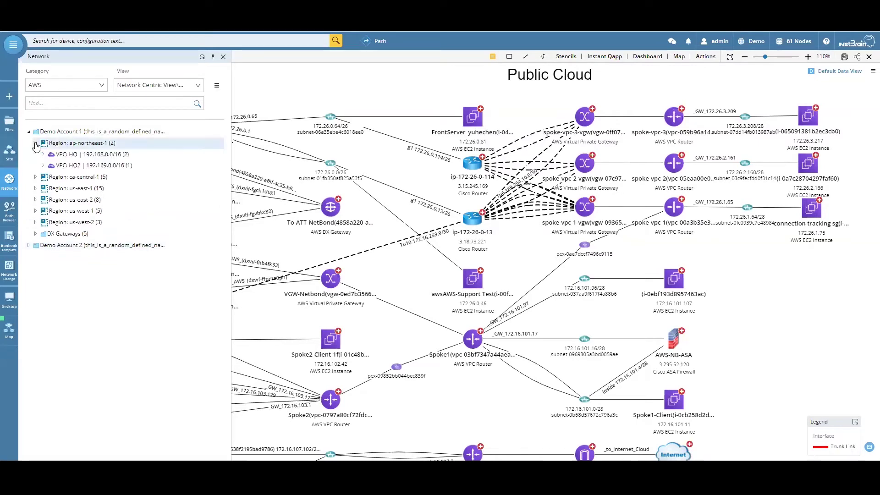
pyautogui.click(35, 177)
pyautogui.click(36, 246)
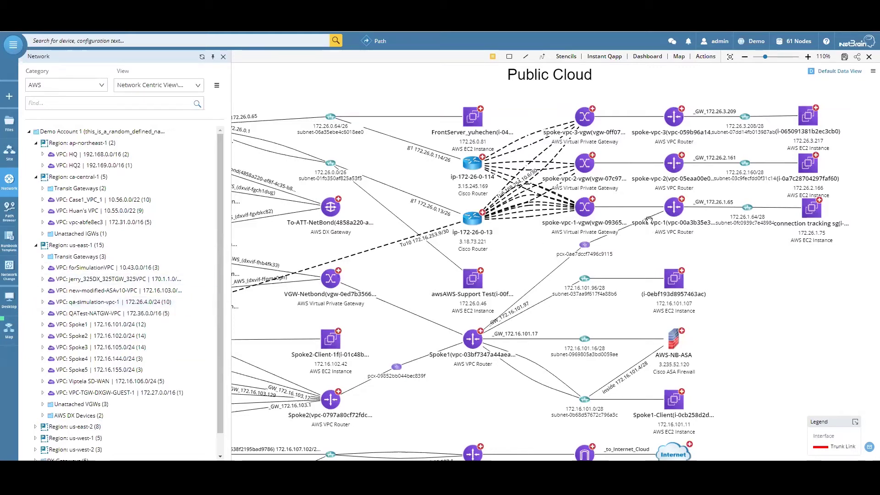
pyautogui.doubleClick(675, 206)
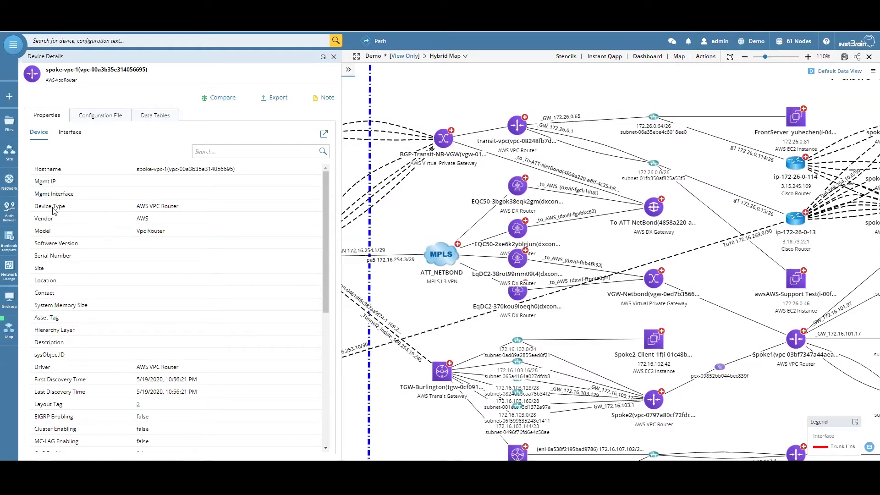
# Check spoke-vpc-1's interfaces, then view its network ACL and security group data tables.
pyautogui.click(69, 132)
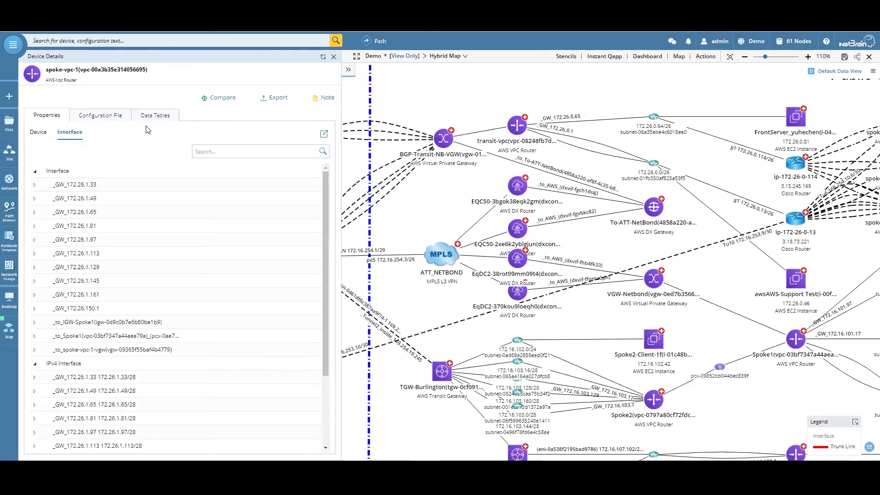
pyautogui.click(155, 115)
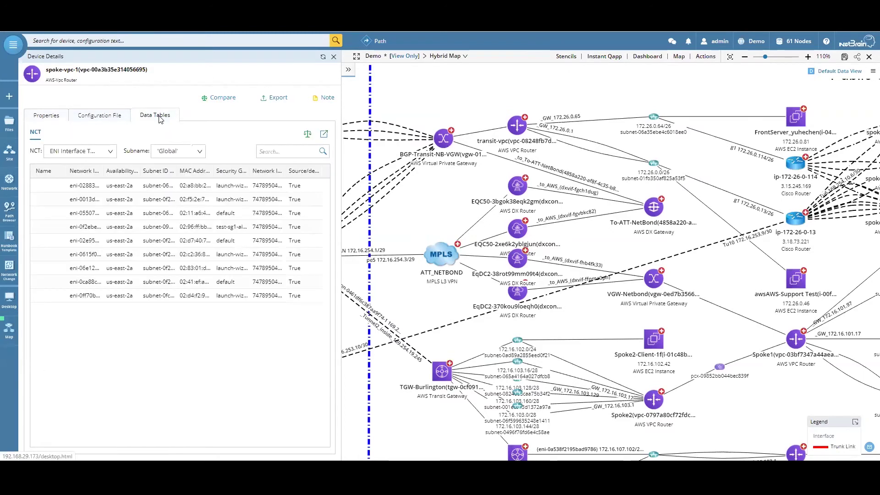
pyautogui.click(110, 151)
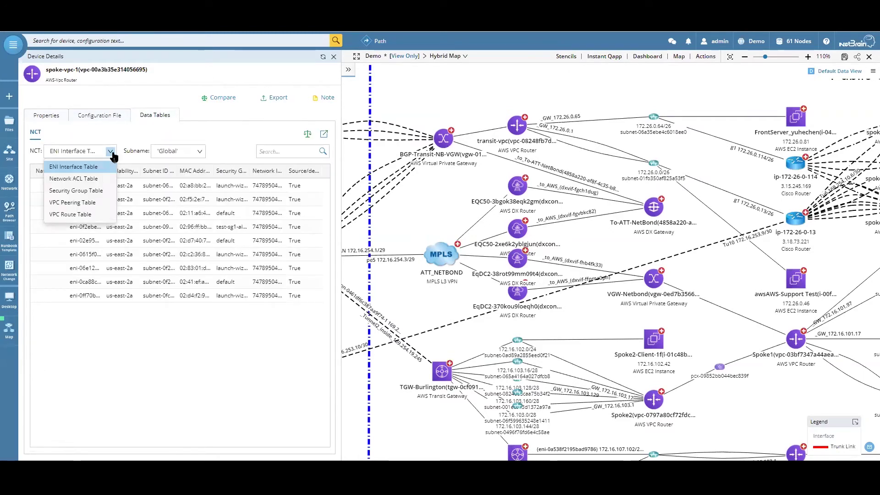
pyautogui.click(73, 179)
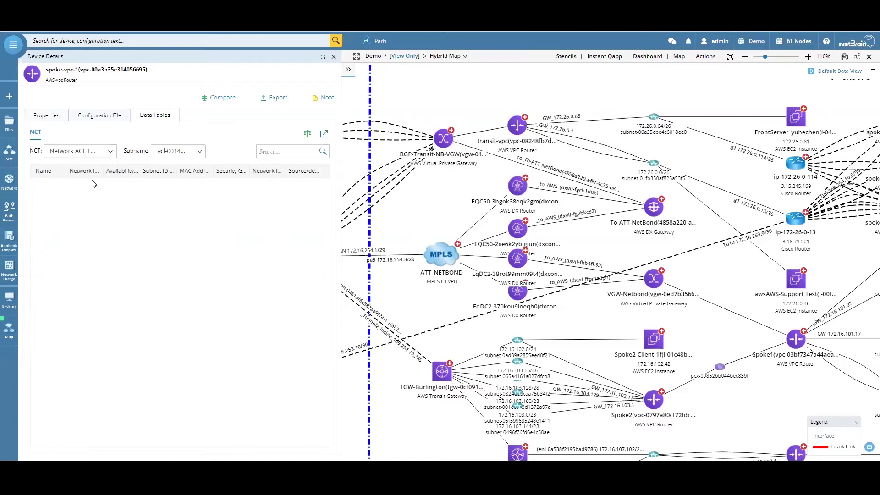
pyautogui.click(109, 153)
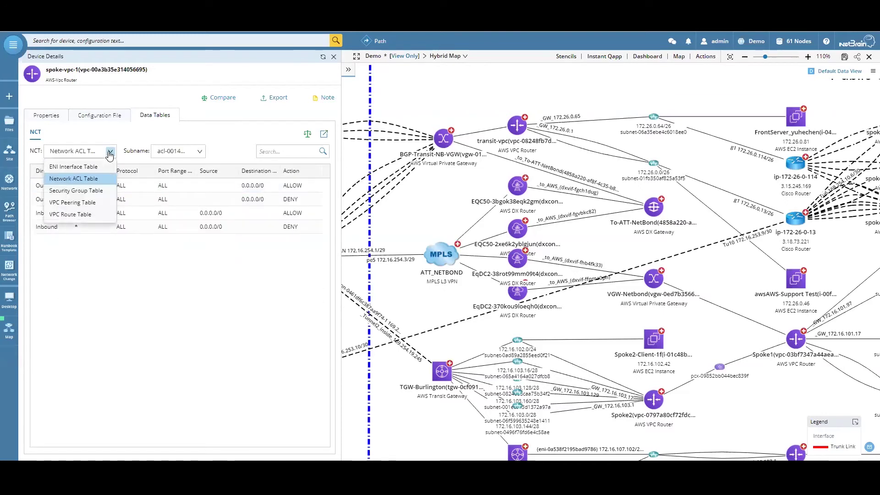
pyautogui.click(82, 194)
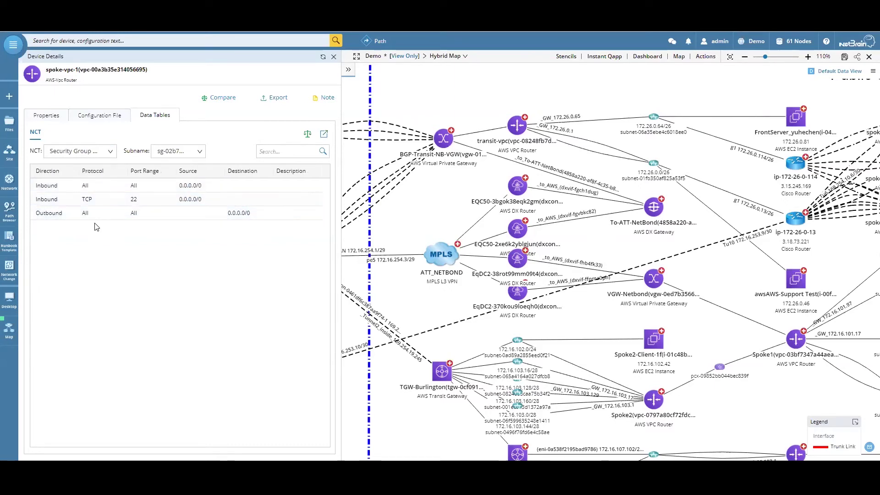
# Show spoke-vpc-1's VPC Peering Table, then close Device Details to reveal the map.
pyautogui.click(109, 151)
pyautogui.click(83, 205)
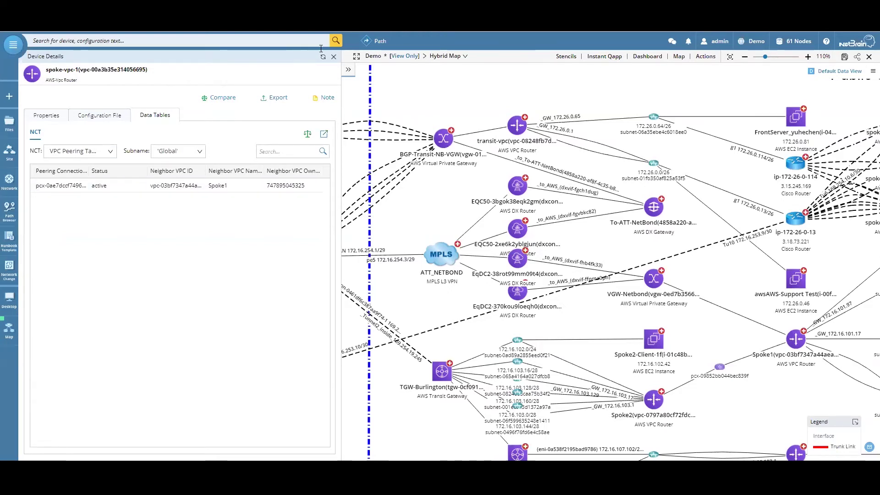
pyautogui.click(333, 56)
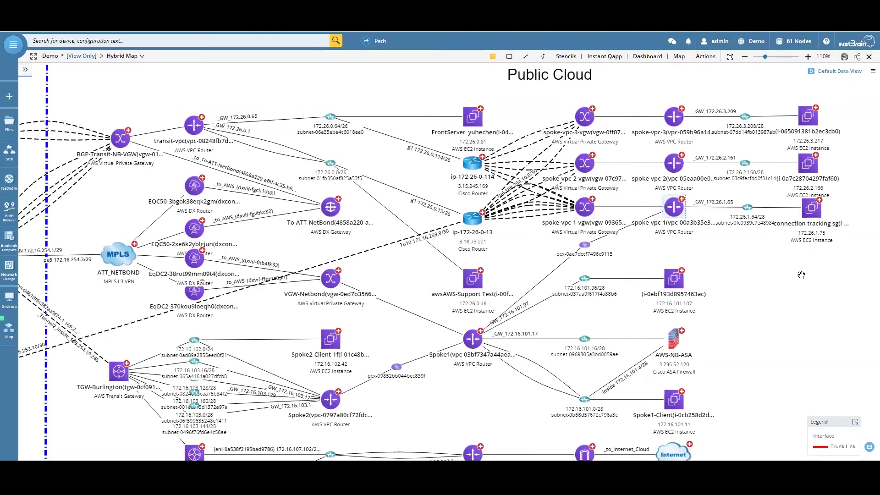
# Draw the latest run of the failed 10.8.1.25 path from Path Browser, creating blank Map8.
pyautogui.click(9, 207)
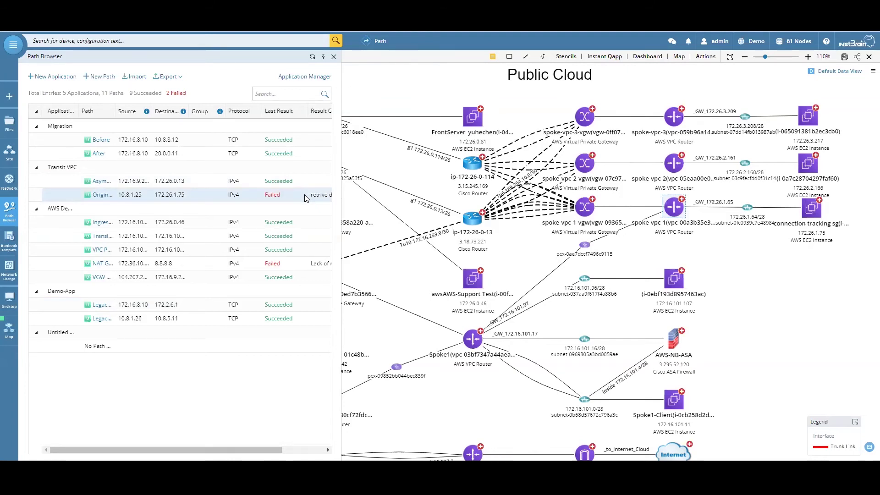
pyautogui.rightClick(305, 198)
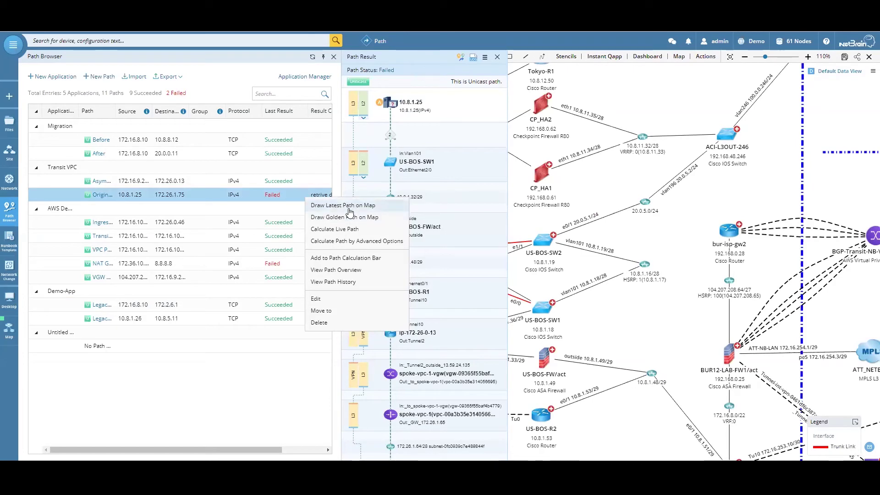
pyautogui.click(6, 102)
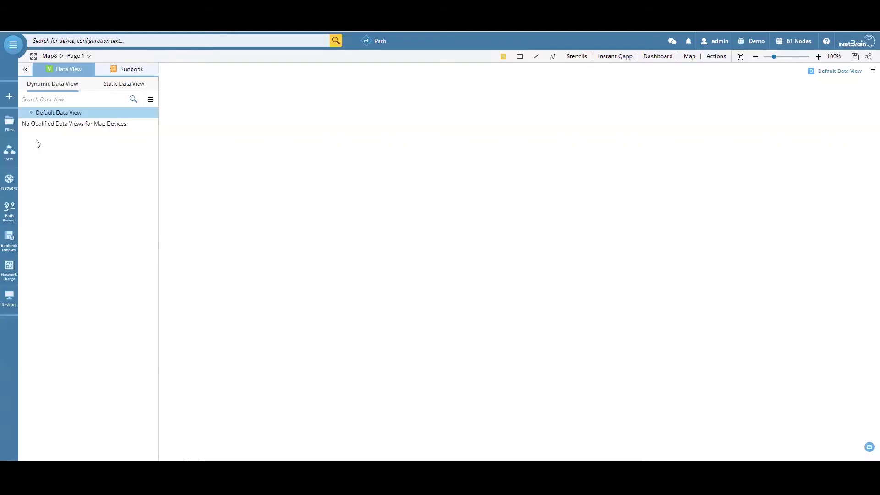
# Draw the latest 10.8.1.25 to 172.26.1.75 path run on Map8, then close Path Browser.
pyautogui.click(9, 214)
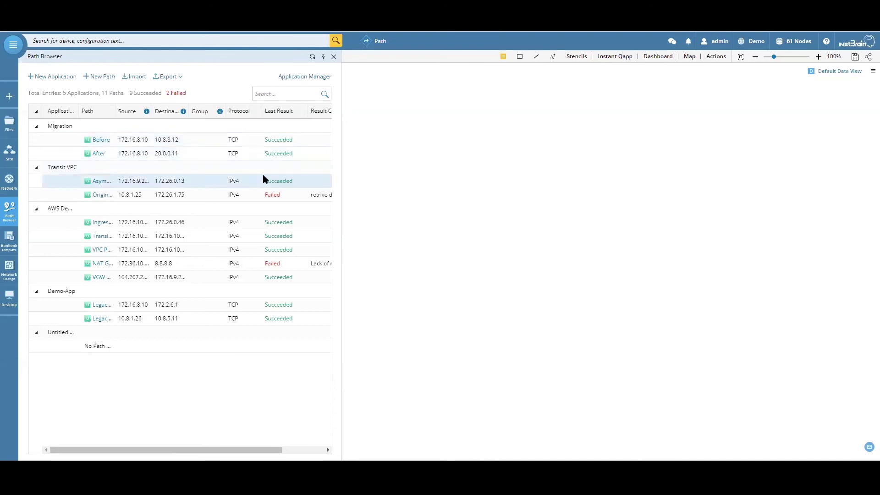
pyautogui.rightClick(311, 200)
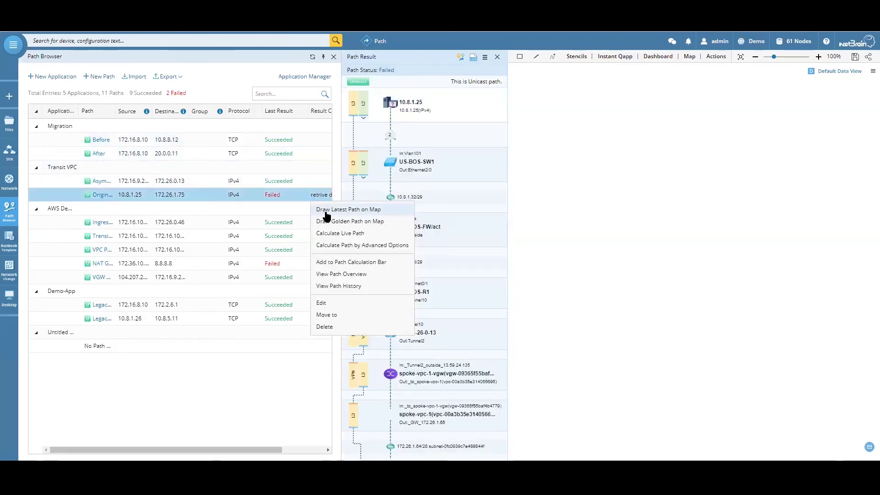
pyautogui.click(321, 212)
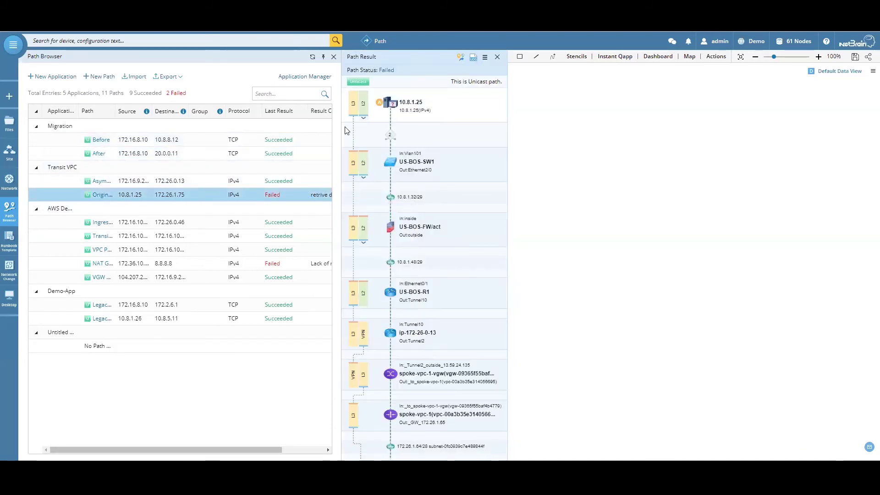
pyautogui.click(334, 56)
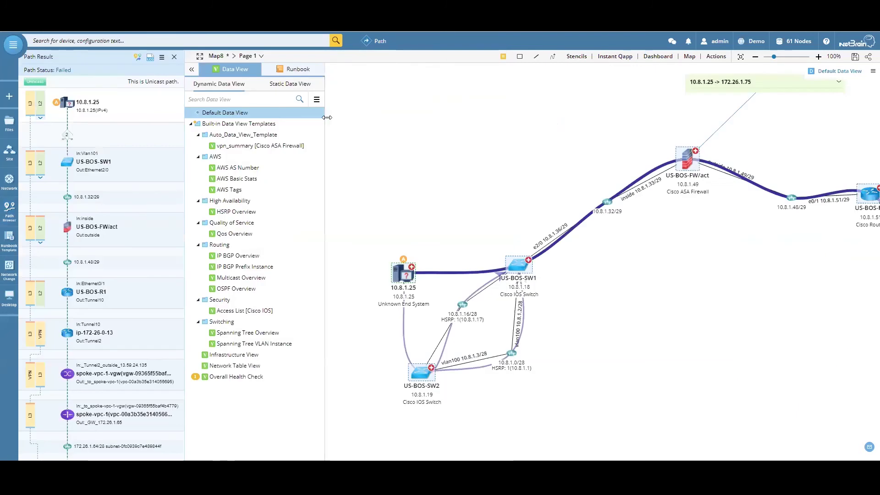
# Close Path Result, then expand and place the firewall ACL note and router IPsec VPN note.
pyautogui.click(174, 59)
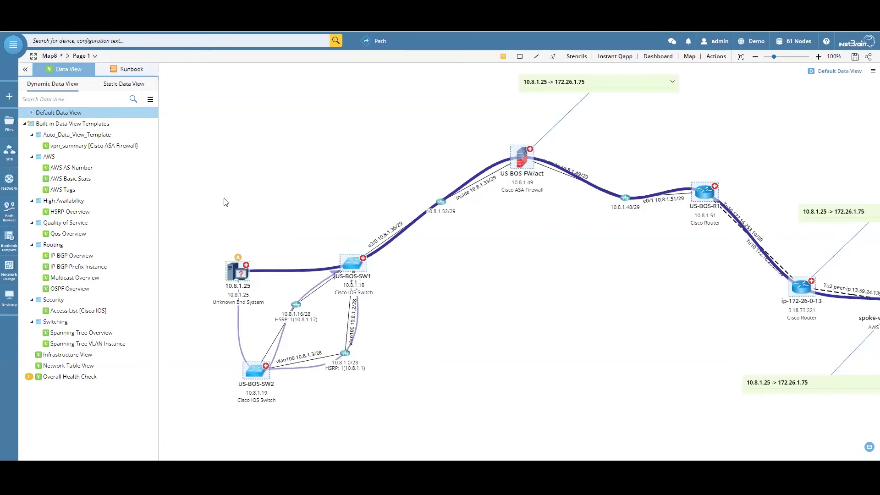
pyautogui.moveTo(526, 219)
pyautogui.mouseDown()
pyautogui.moveTo(484, 257)
pyautogui.moveTo(454, 389)
pyautogui.mouseUp()
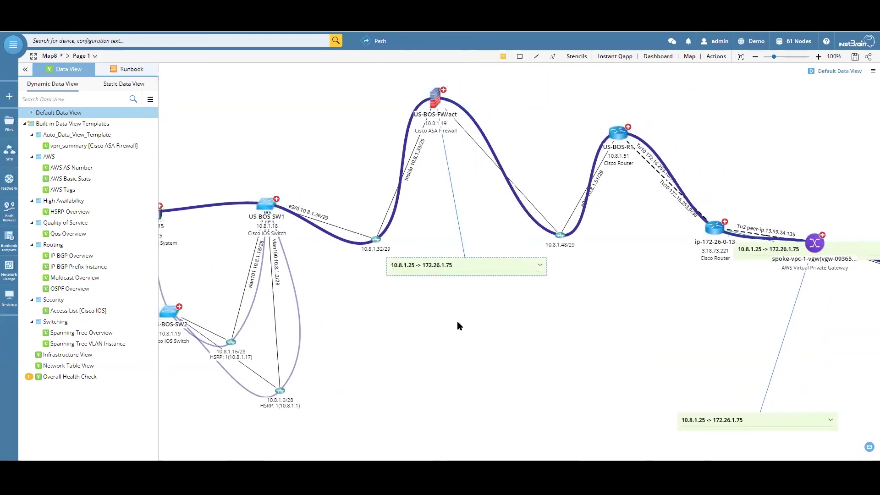
pyautogui.moveTo(543, 123); pyautogui.dragTo(458, 332)
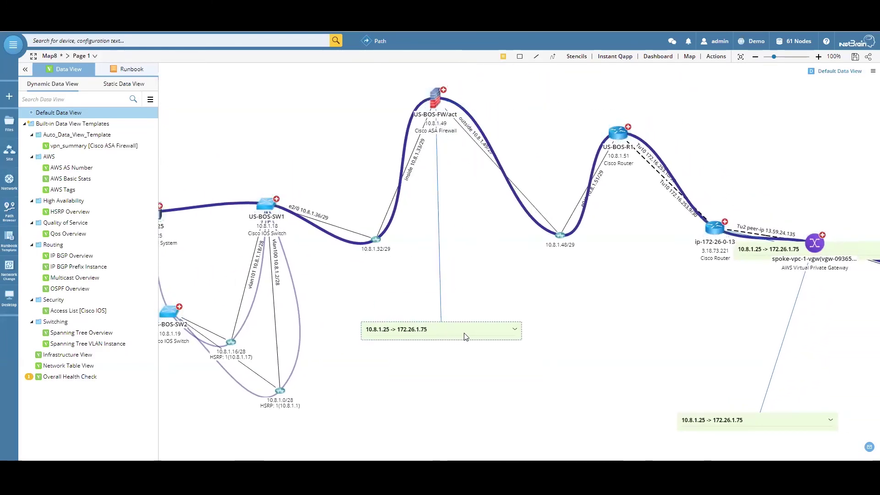
pyautogui.click(516, 330)
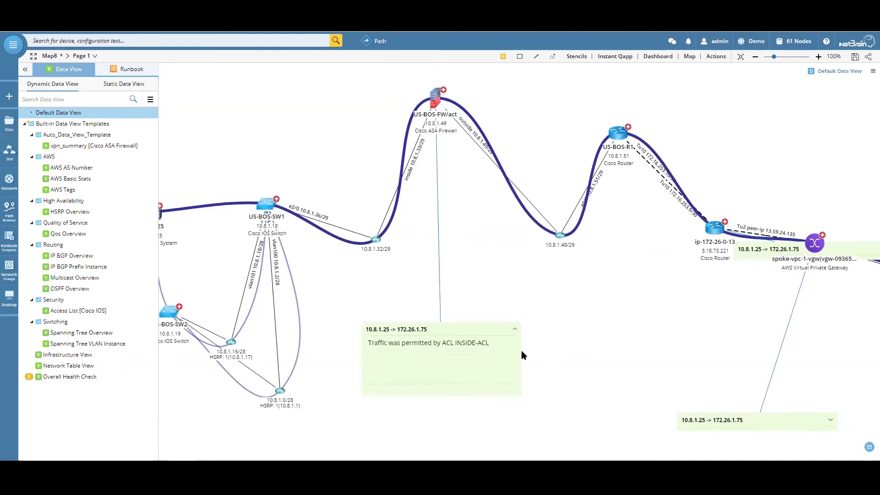
pyautogui.moveTo(597, 324); pyautogui.dragTo(550, 337)
pyautogui.moveTo(724, 247); pyautogui.dragTo(808, 118)
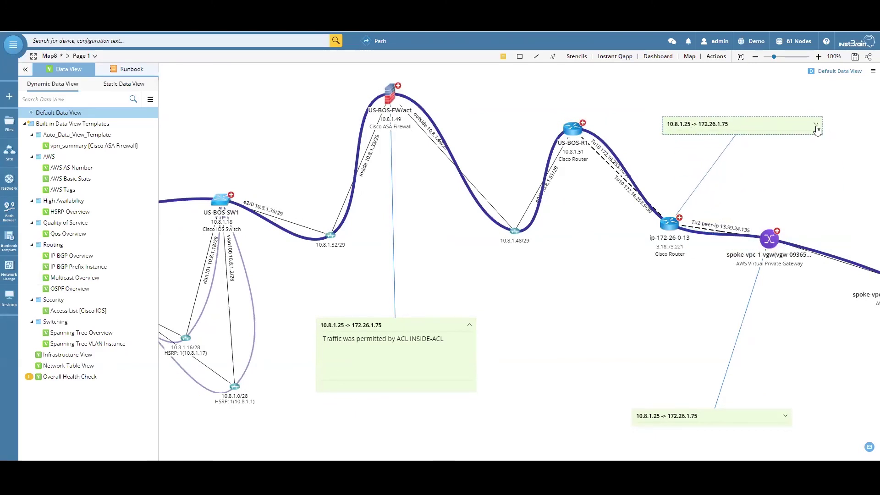
pyautogui.click(817, 126)
pyautogui.moveTo(782, 158); pyautogui.dragTo(776, 126)
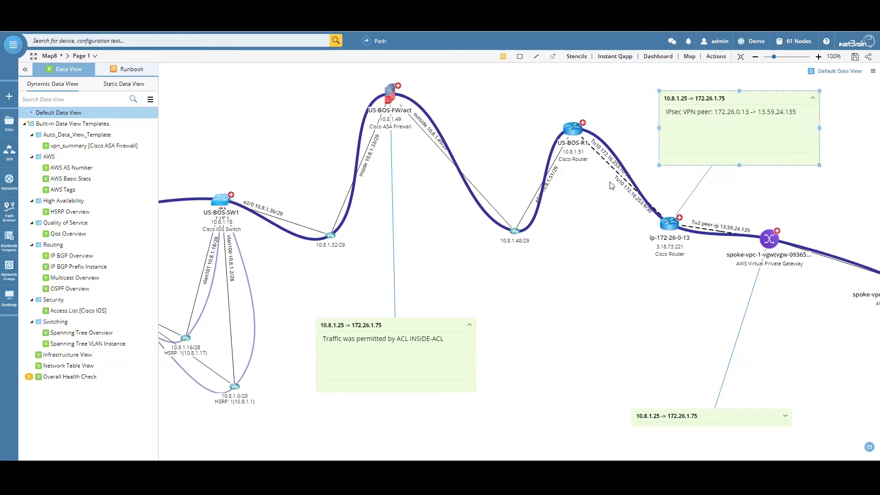
# Expand and place the gateway and VPC router VRF notes, then put the Path failed note above the EC2 instance.
pyautogui.click(786, 416)
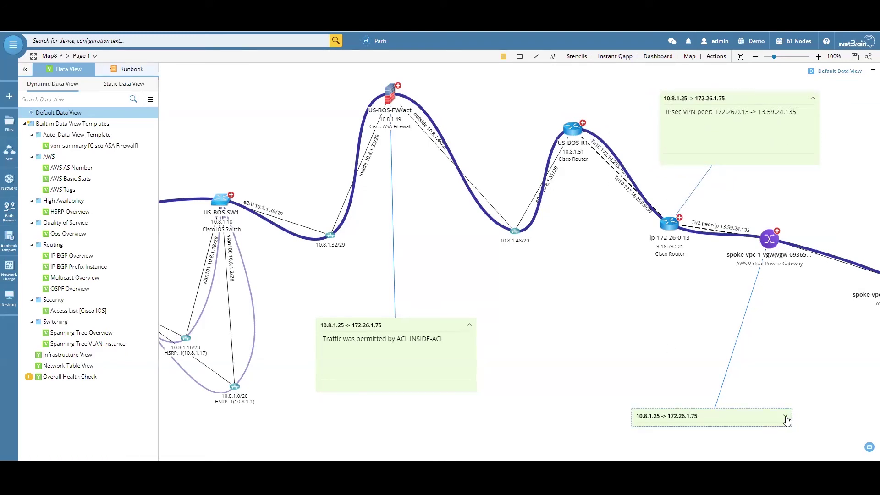
pyautogui.click(786, 418)
pyautogui.moveTo(767, 423); pyautogui.dragTo(764, 351)
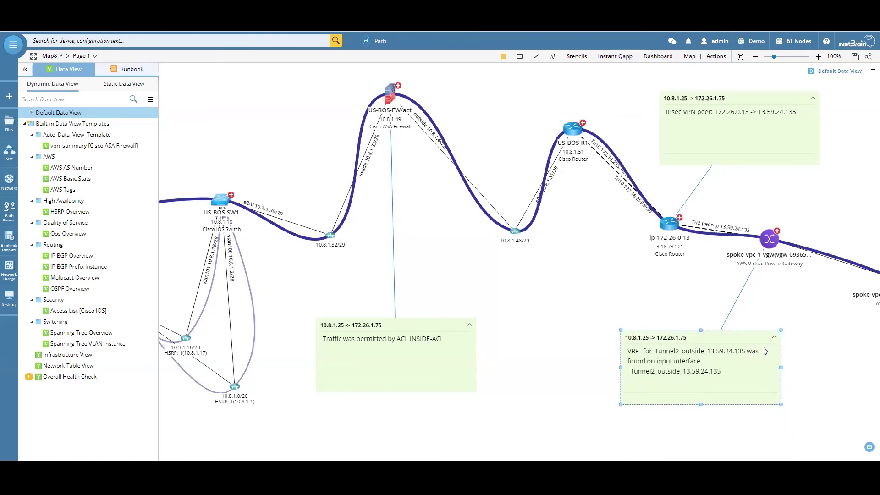
pyautogui.moveTo(835, 384); pyautogui.dragTo(617, 372)
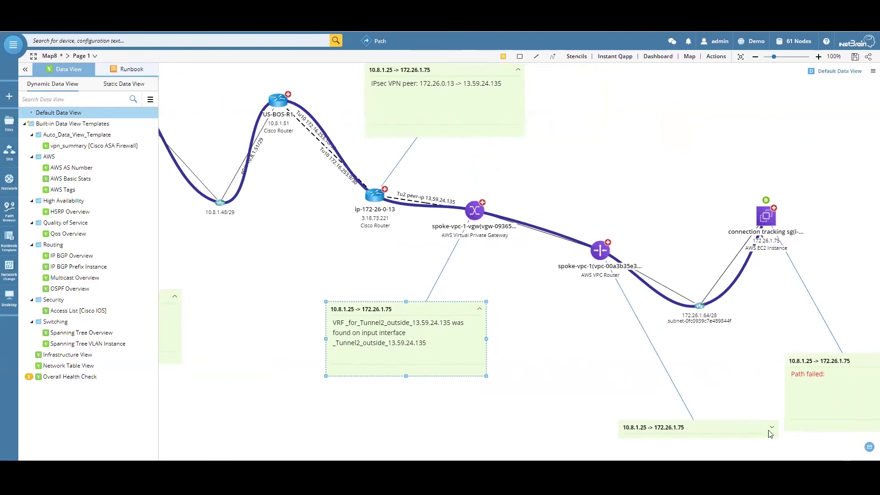
pyautogui.click(772, 431)
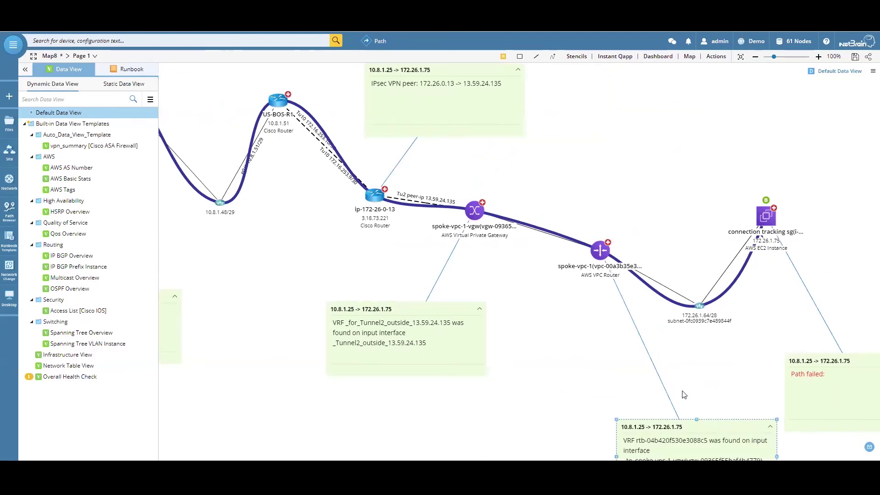
pyautogui.moveTo(772, 435); pyautogui.dragTo(713, 360)
pyautogui.moveTo(843, 384); pyautogui.dragTo(818, 116)
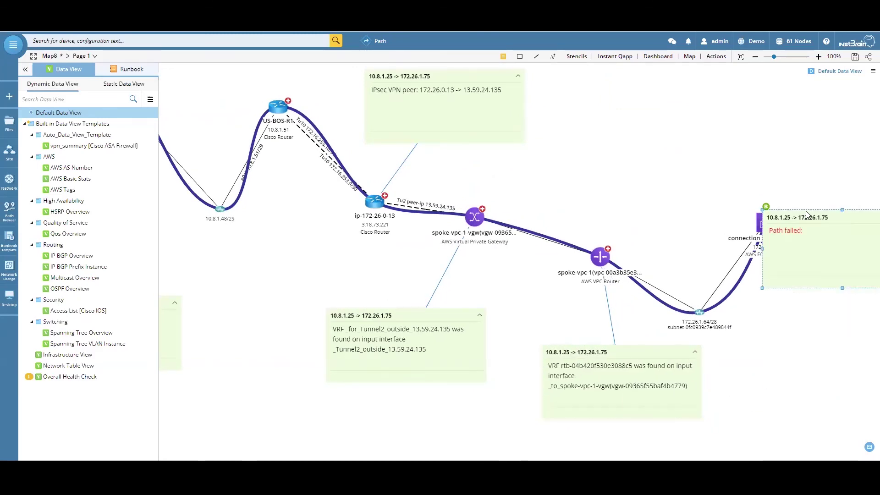
pyautogui.moveTo(824, 384); pyautogui.dragTo(825, 402)
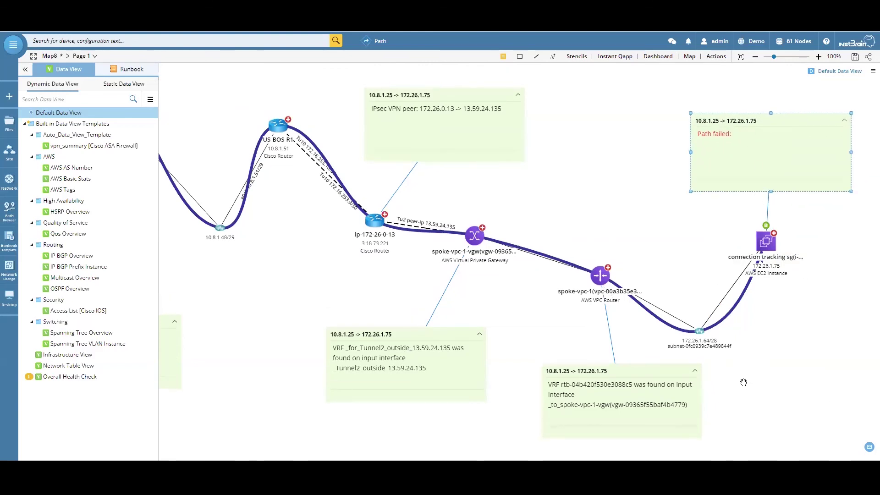